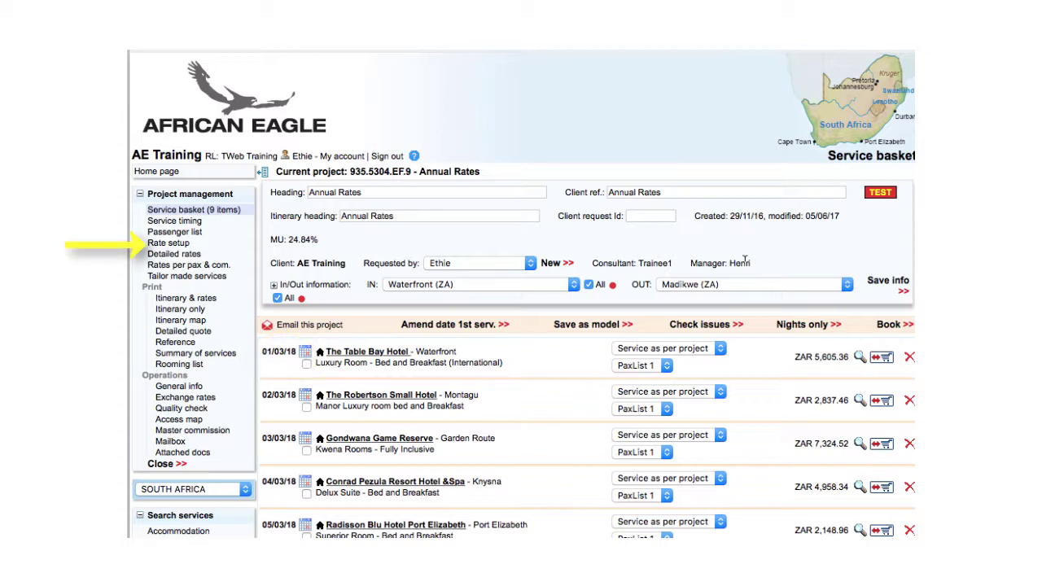
# Step: Turn on Annual Rate in the Annual Rates project's rate setup
pyautogui.click(181, 246)
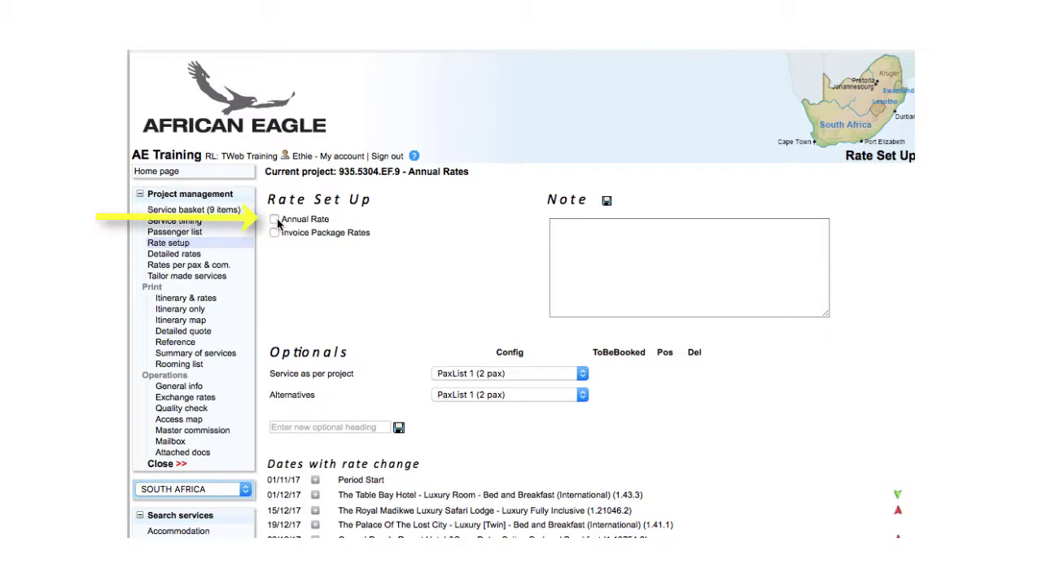
pyautogui.click(275, 220)
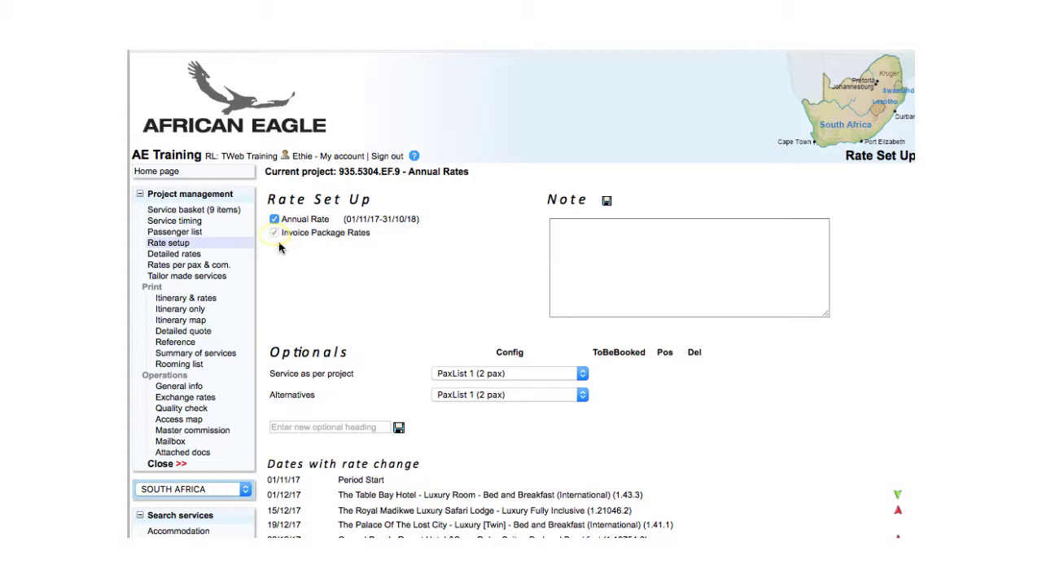
# Step: Calculate the annual rates for the period changes on 01/05/18 and 01/09/18 with two passengers
pyautogui.scroll(-5, 279, 248)
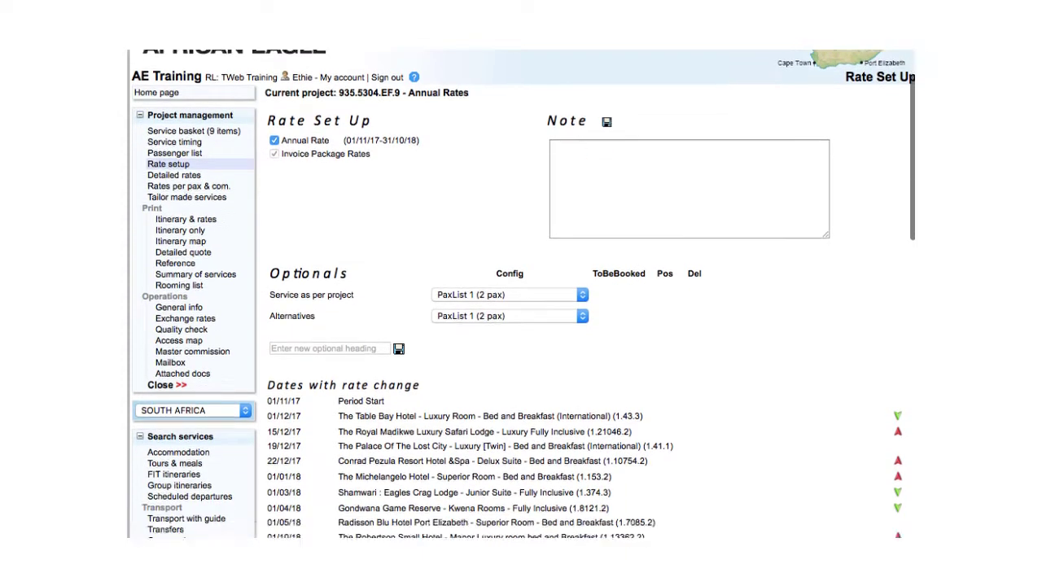
pyautogui.scroll(-1, 523, 293)
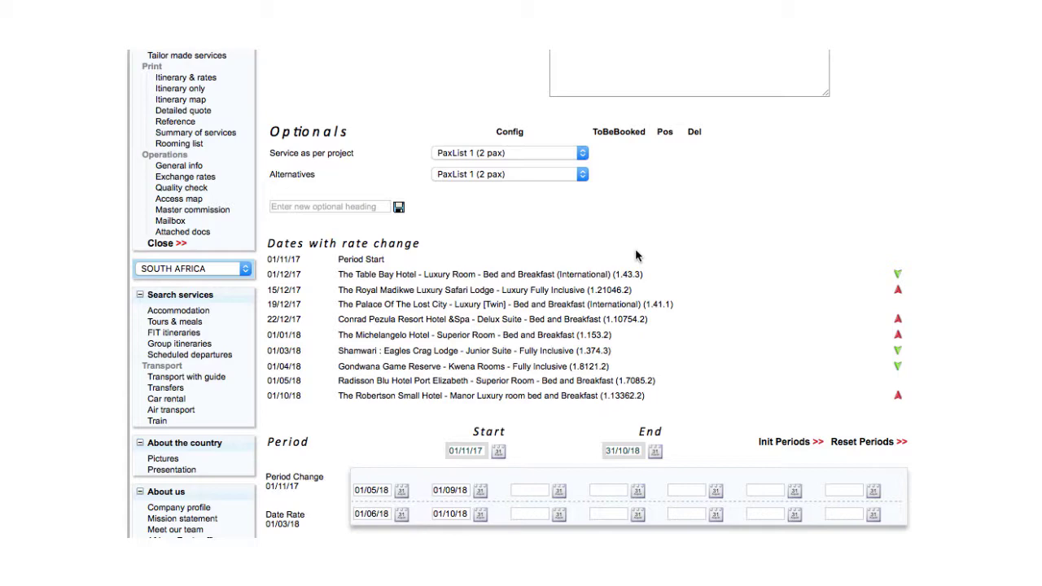
pyautogui.scroll(-5, 635, 248)
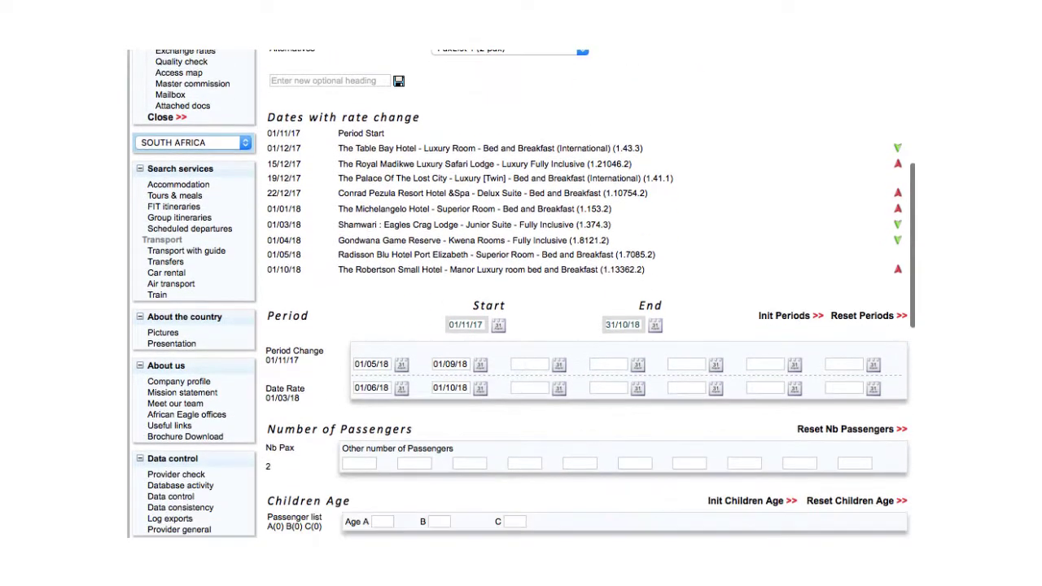
pyautogui.click(585, 484)
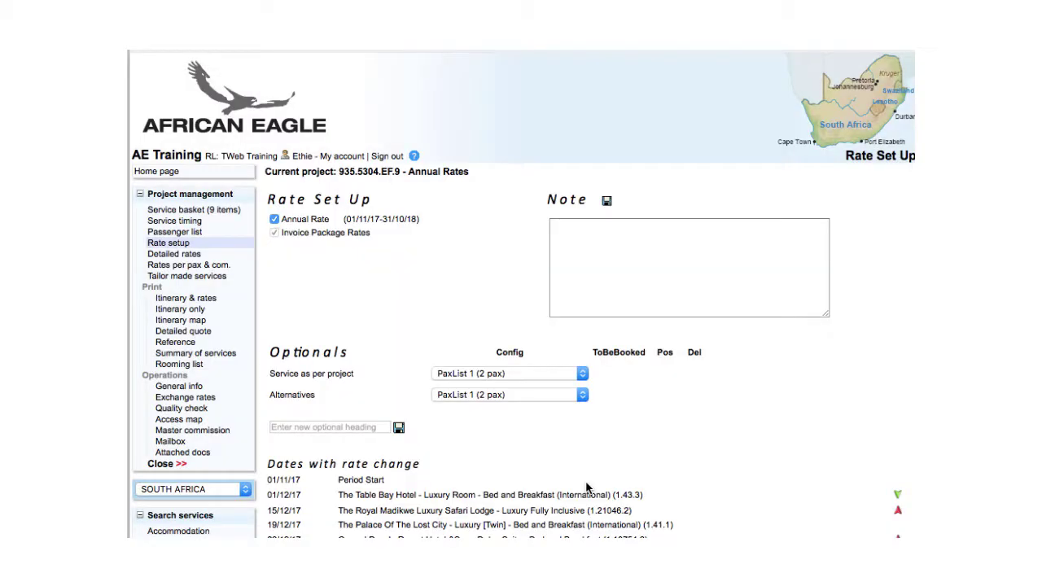
pyautogui.scroll(-10, 586, 293)
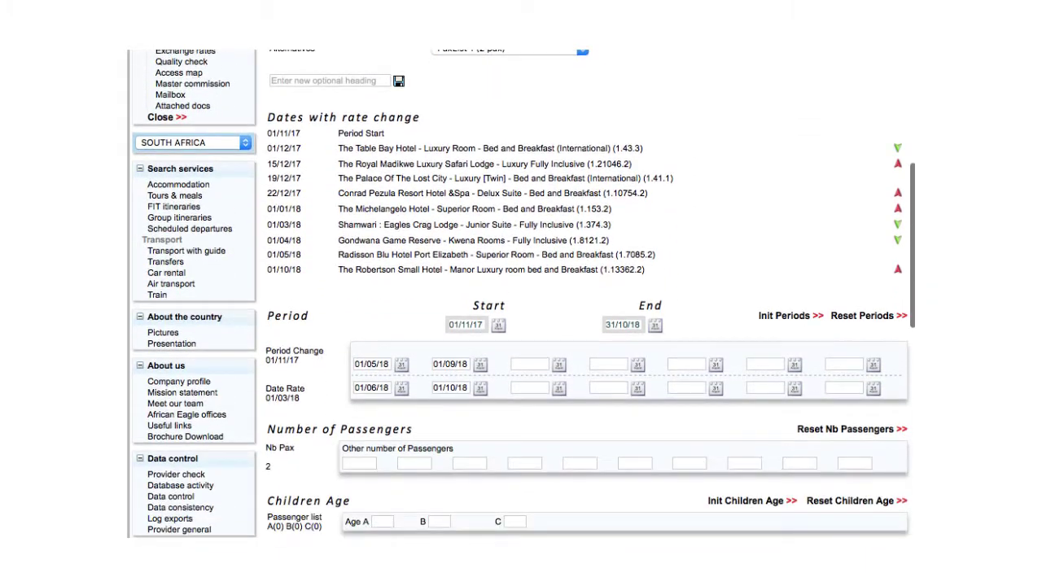
pyautogui.scroll(-2, 521, 293)
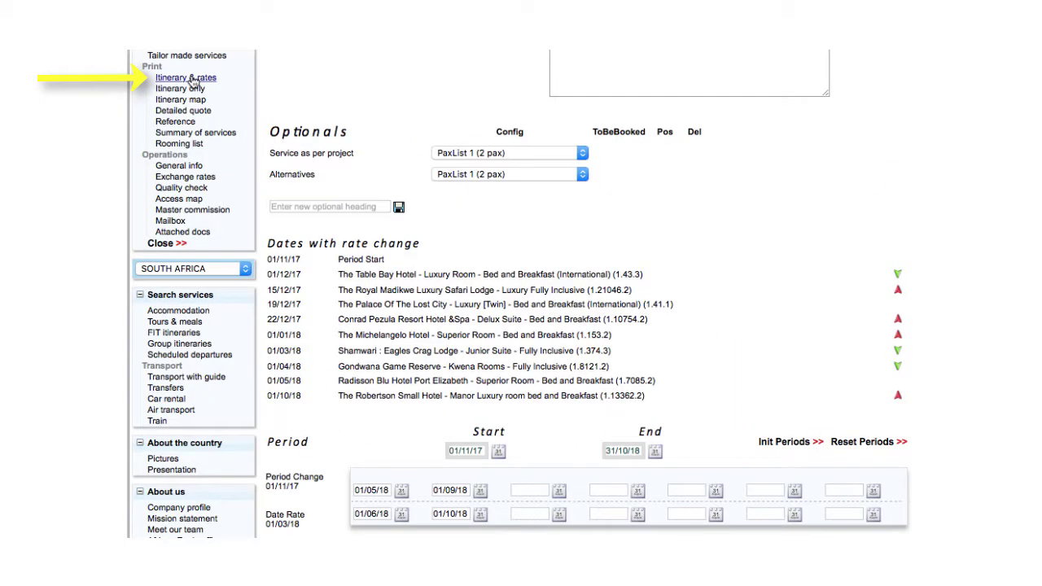
# Step: Preview the printable itinerary and rates with dates hidden, and check the package rates for each period
pyautogui.click(200, 78)
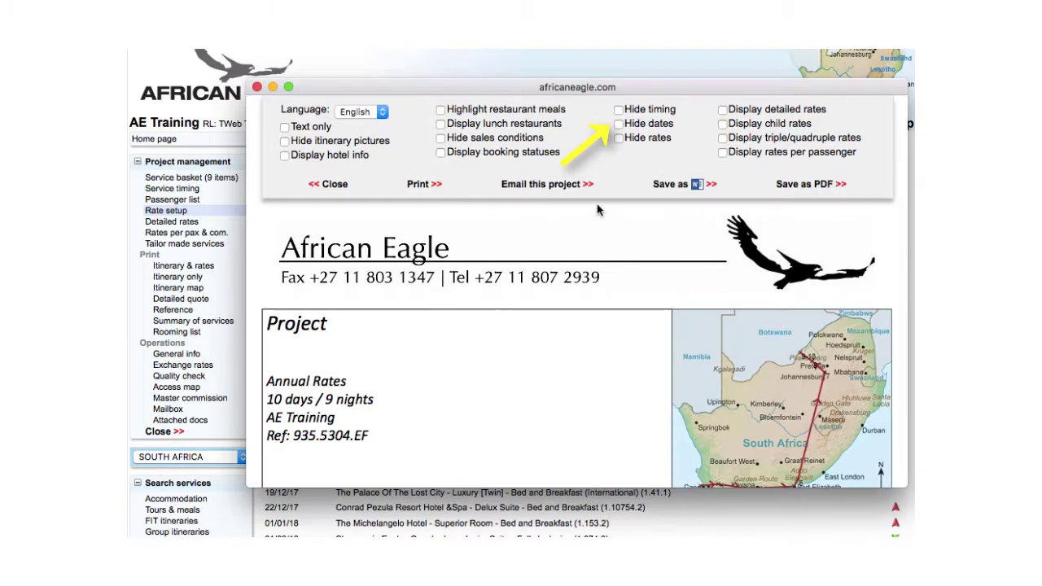
pyautogui.click(618, 124)
pyautogui.scroll(-5, 583, 283)
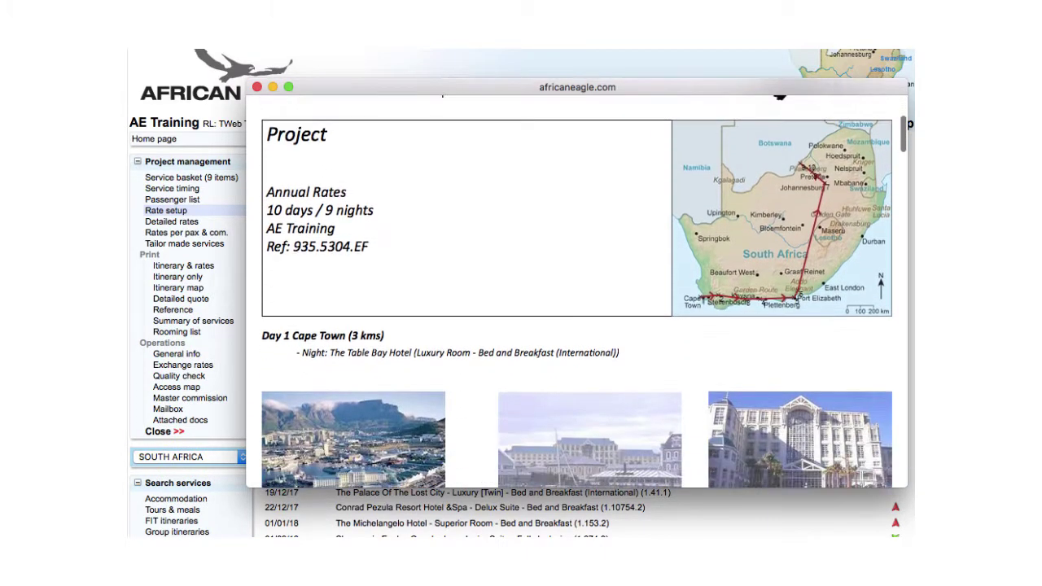
pyautogui.scroll(-6, 583, 283)
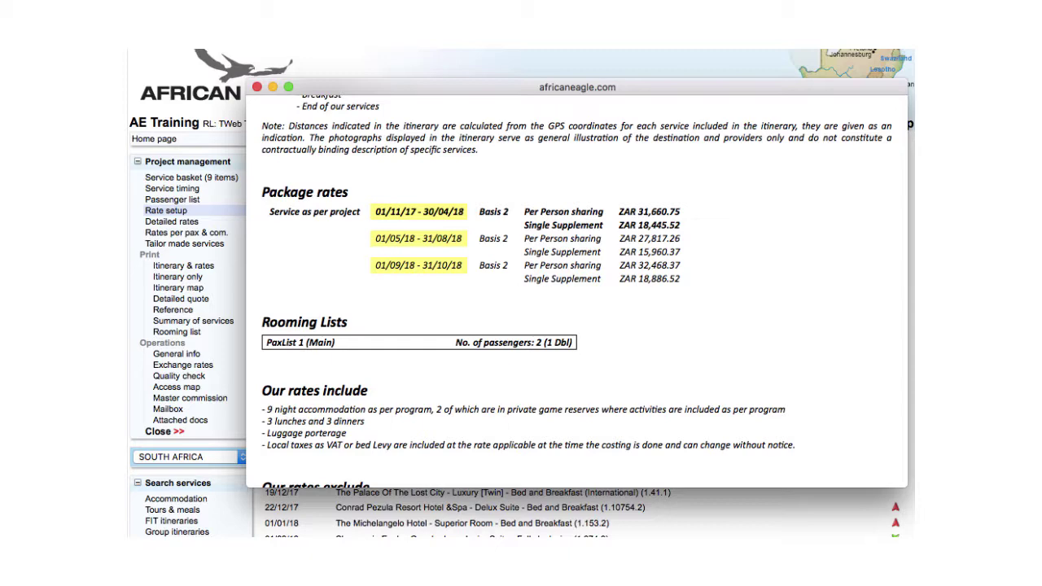
pyautogui.click(256, 86)
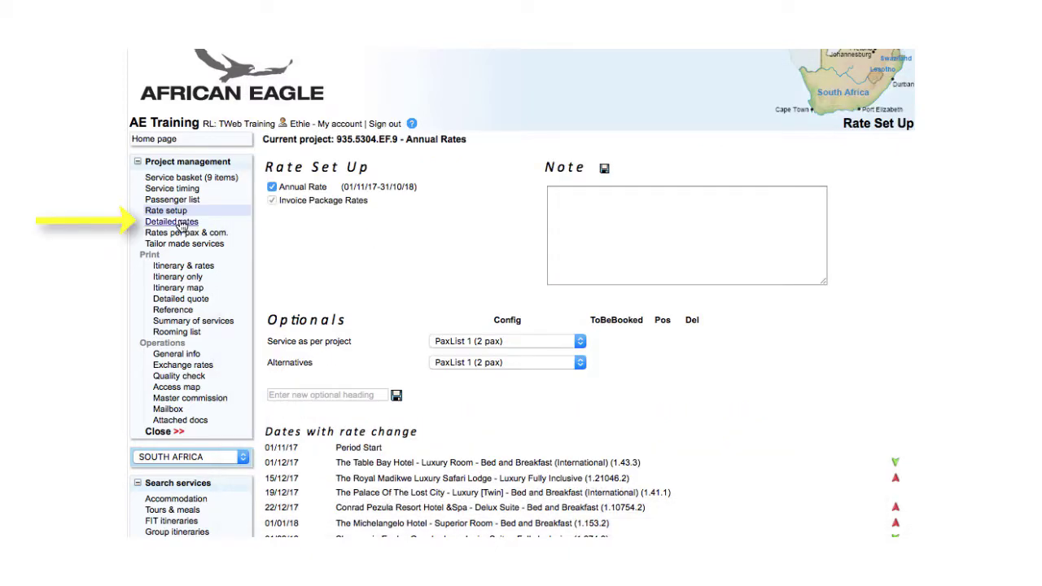
# Step: View the project's detailed cost rates for all periods and all pax basis
pyautogui.click(179, 224)
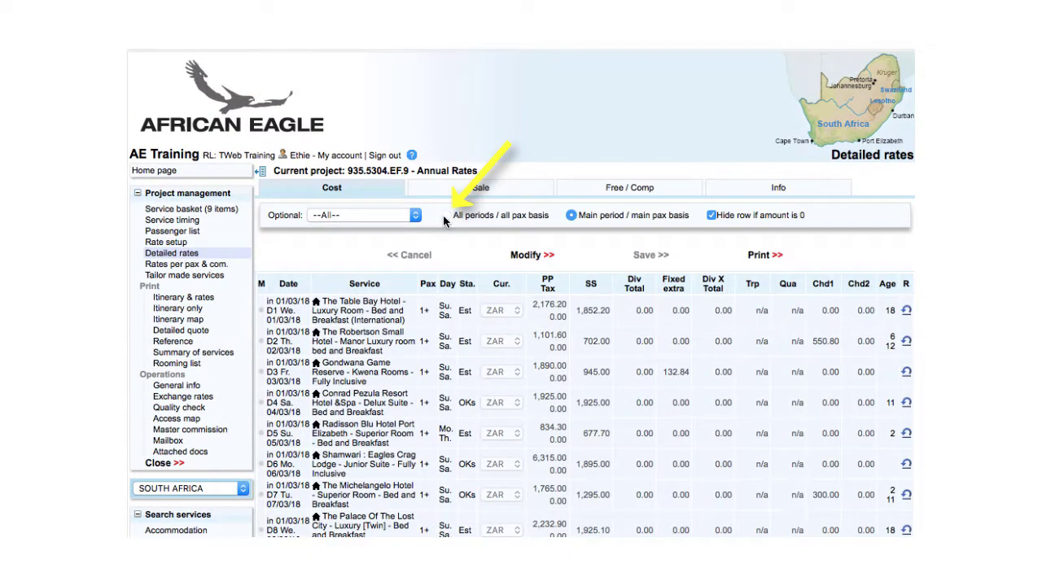
pyautogui.click(445, 215)
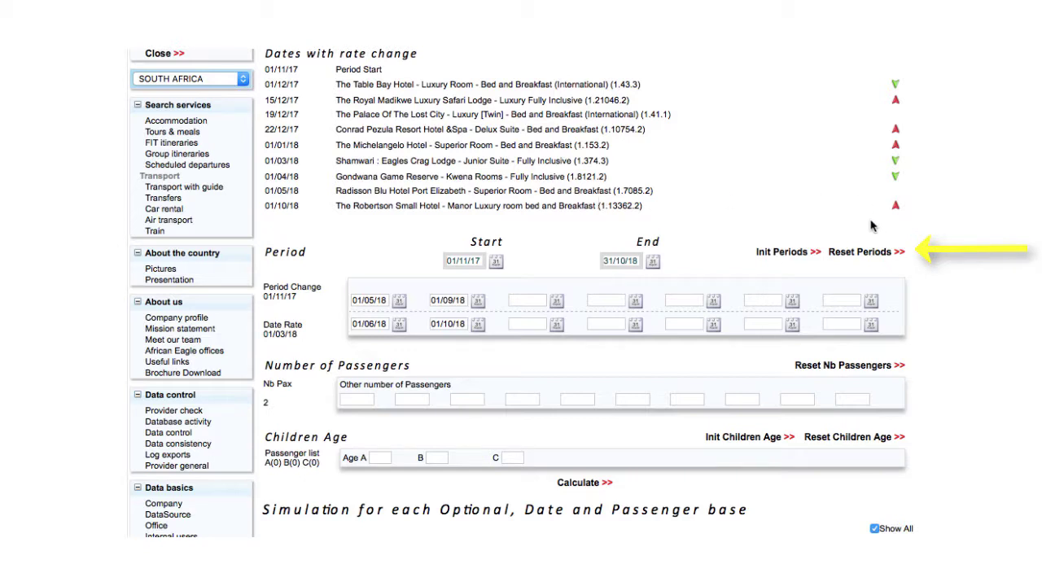
# Step: Reset the rate setup periods and enter 01/04/18 and 01/08/18 as the period changes
pyautogui.click(866, 254)
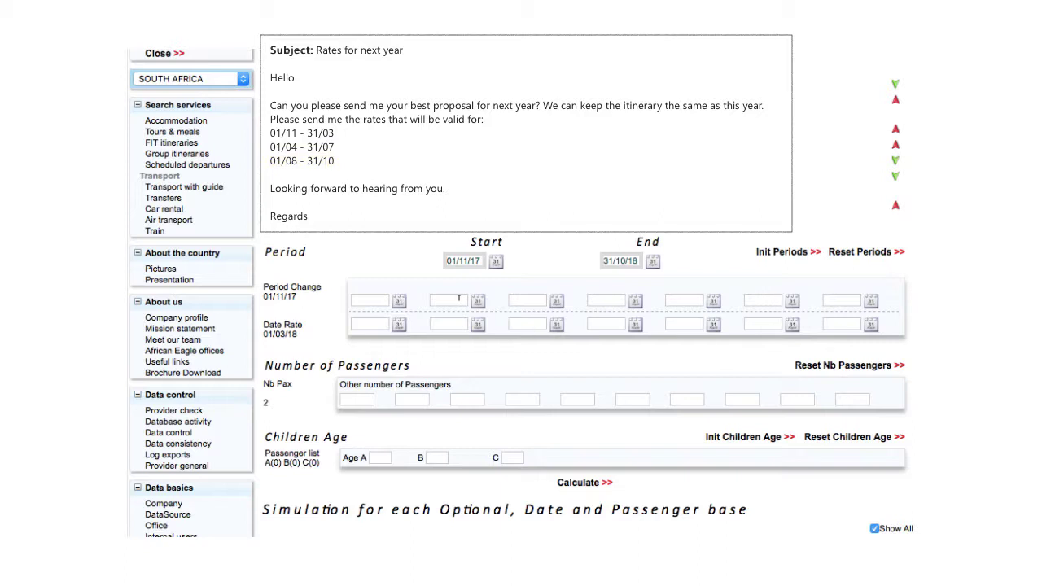
pyautogui.click(381, 298)
pyautogui.write('01/04/18')
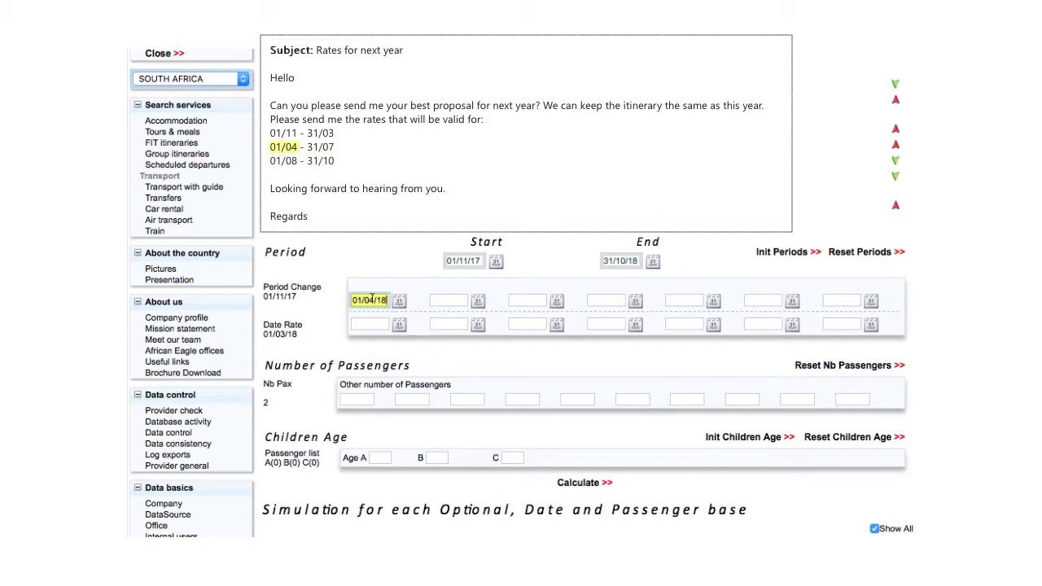
pyautogui.click(435, 296)
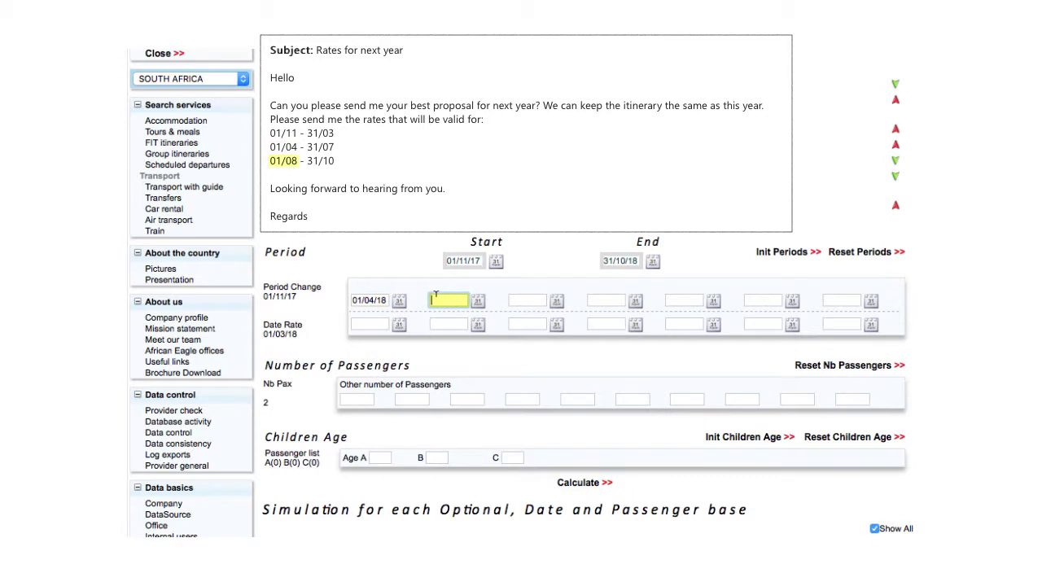
pyautogui.write('01/08/18')
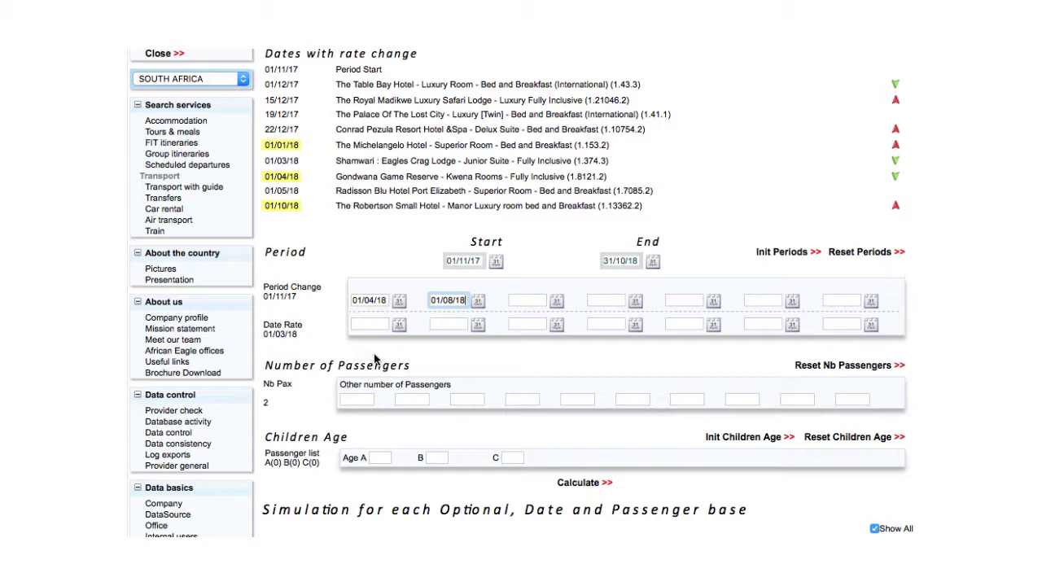
# Step: Enter the date rates 01/04/18 and 01/10/18 under the first and second period changes
pyautogui.click(371, 323)
pyautogui.write('01')
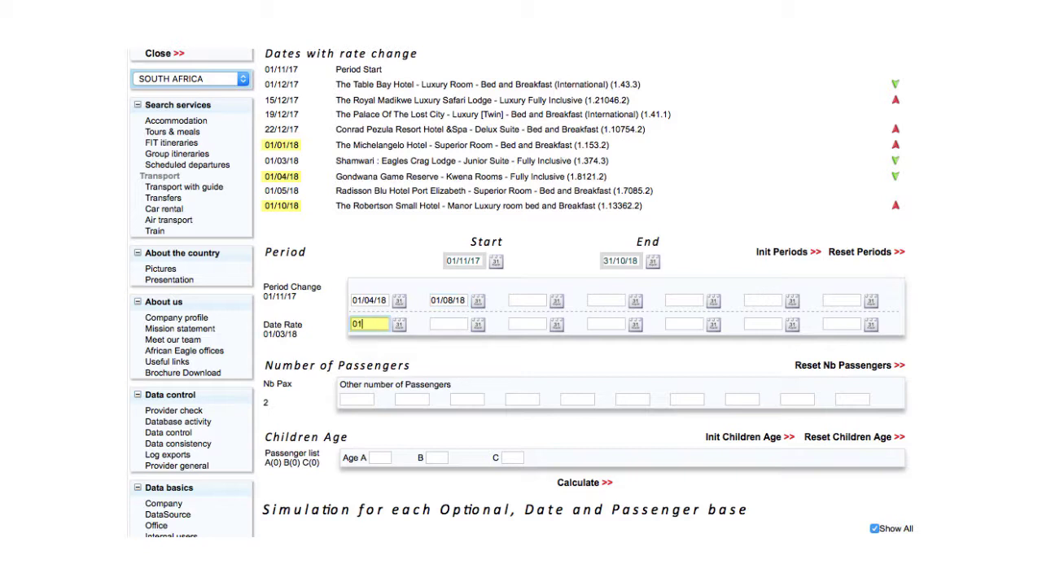
pyautogui.write('/04/18')
pyautogui.press('Tab')
pyautogui.write('01/')
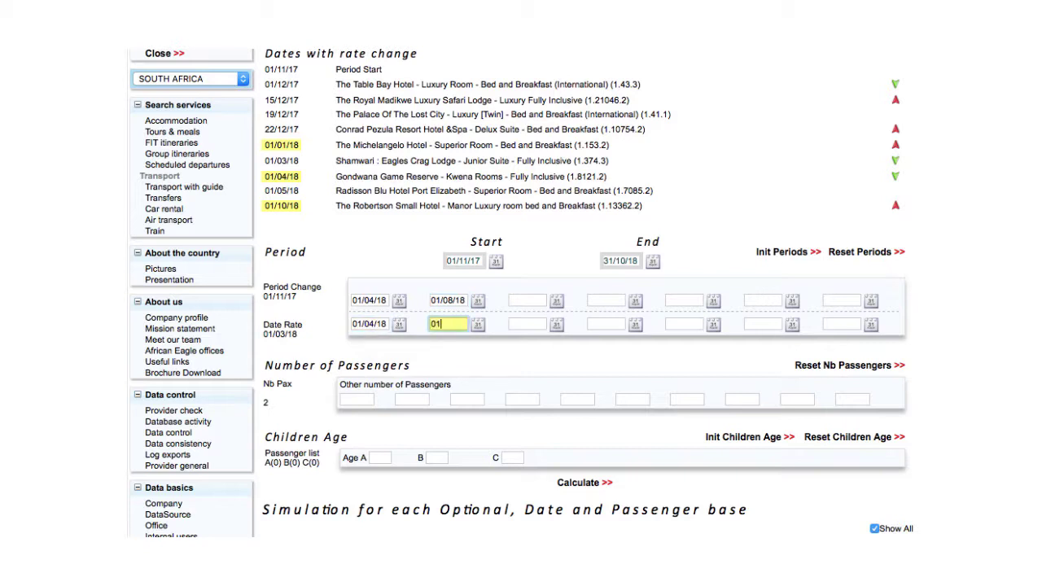
pyautogui.write('10/18')
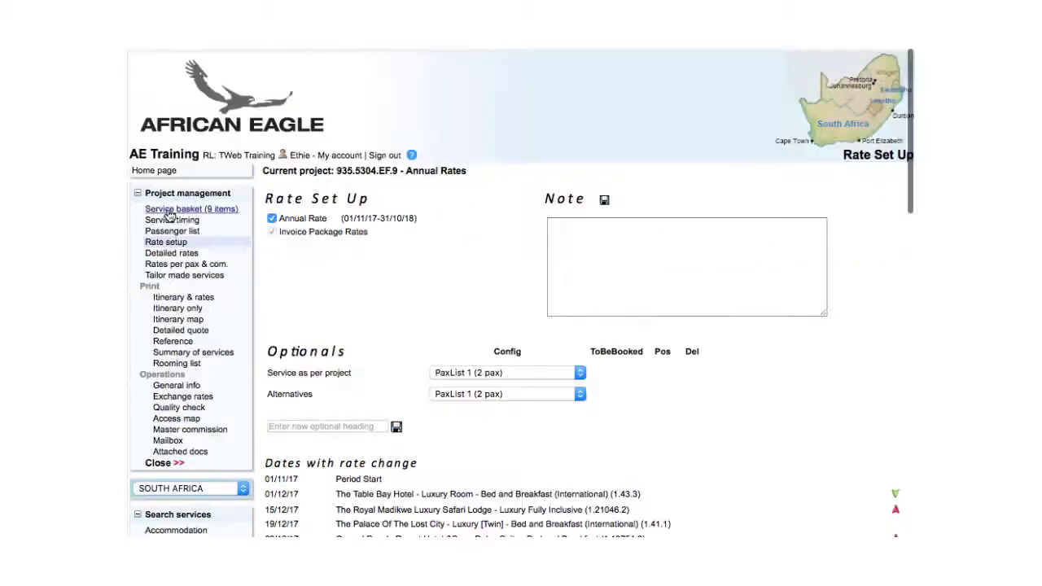
# Step: Amend the date of the first service in the service basket to 01/01/18
pyautogui.click(167, 209)
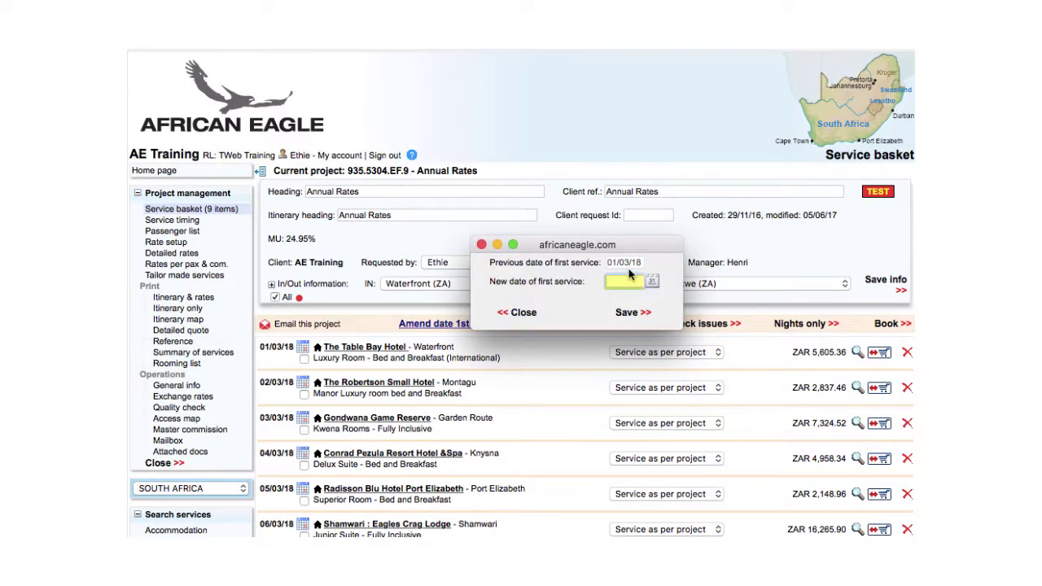
pyautogui.write('01/01/18')
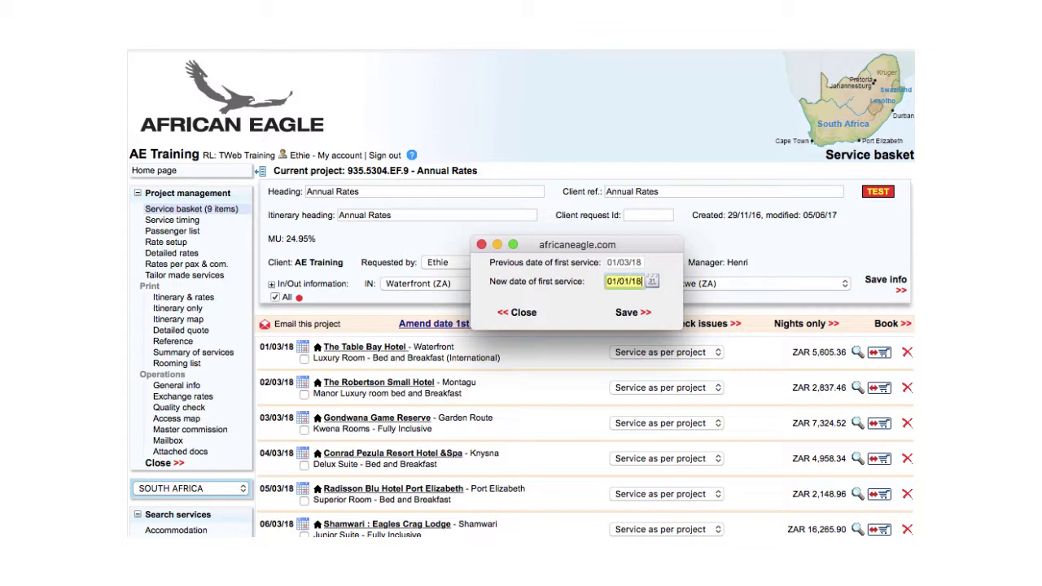
pyautogui.click(631, 314)
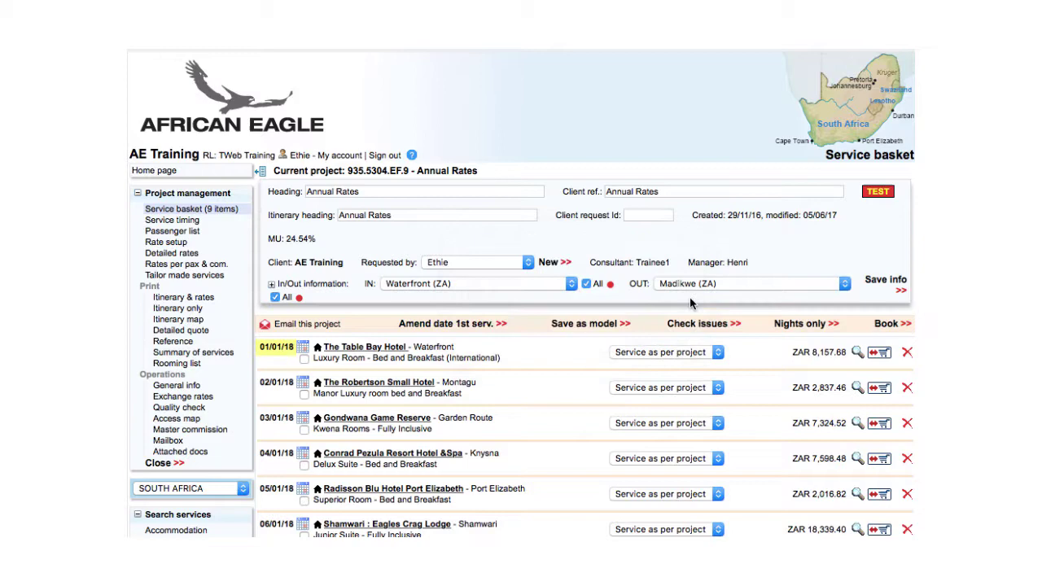
# Step: Recalculate the annual rates in the rate setup using the amended first service date
pyautogui.click(181, 244)
pyautogui.scroll(-3, 180, 249)
pyautogui.scroll(-3, 520, 293)
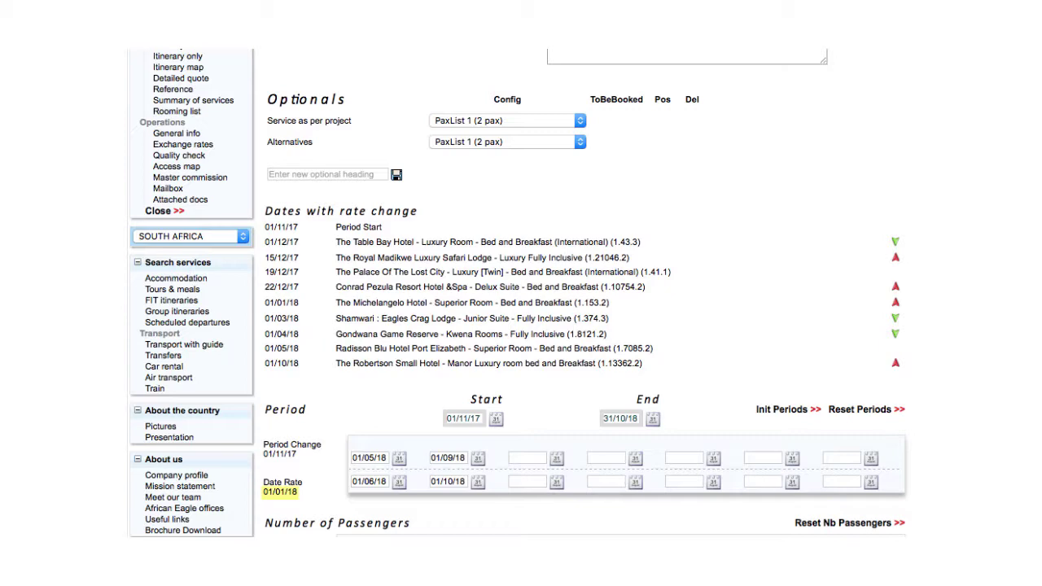
pyautogui.scroll(-4, 521, 293)
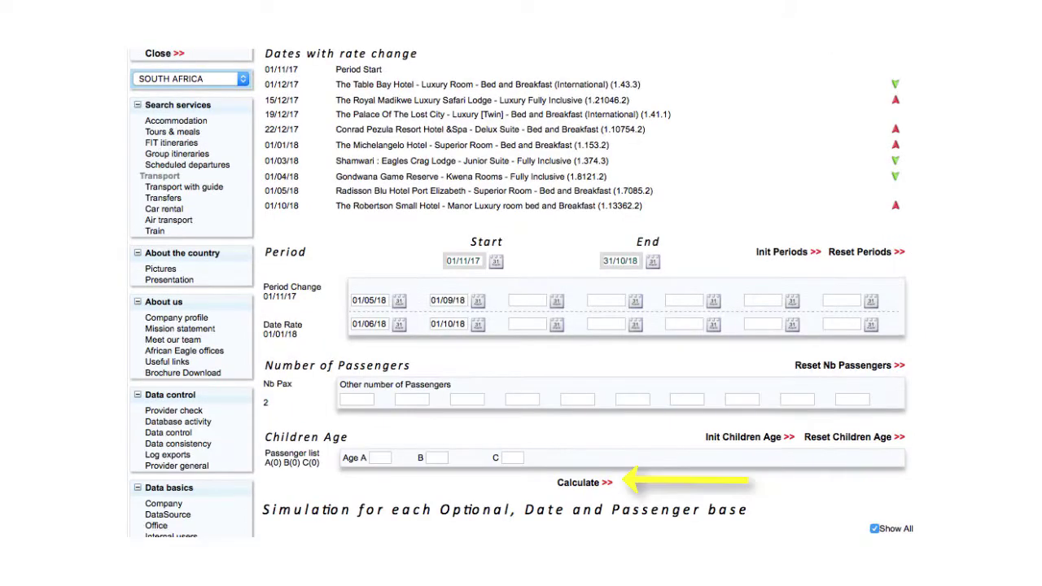
pyautogui.click(568, 483)
pyautogui.scroll(-10, 572, 491)
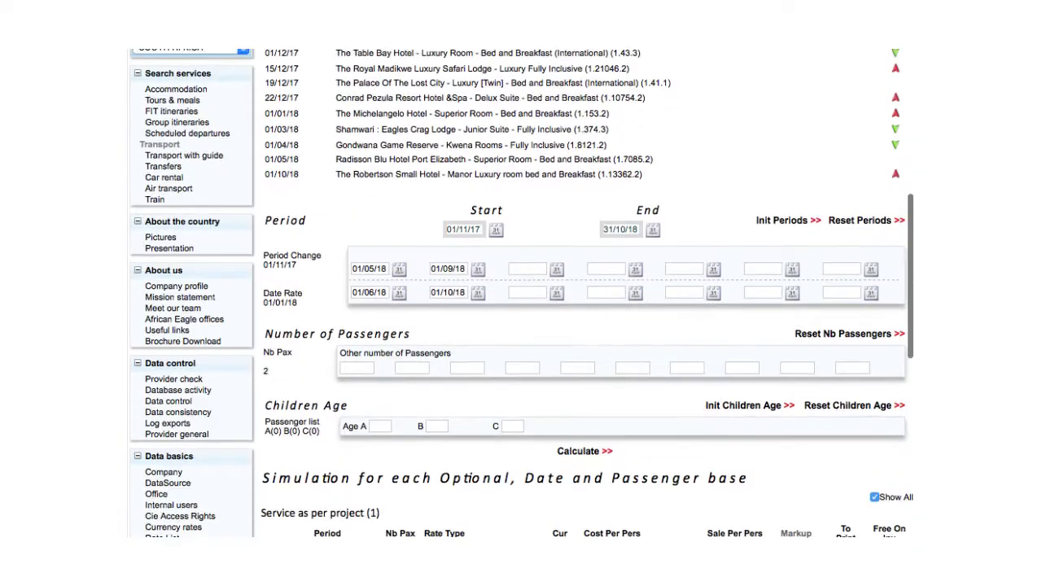
pyautogui.scroll(-2, 585, 325)
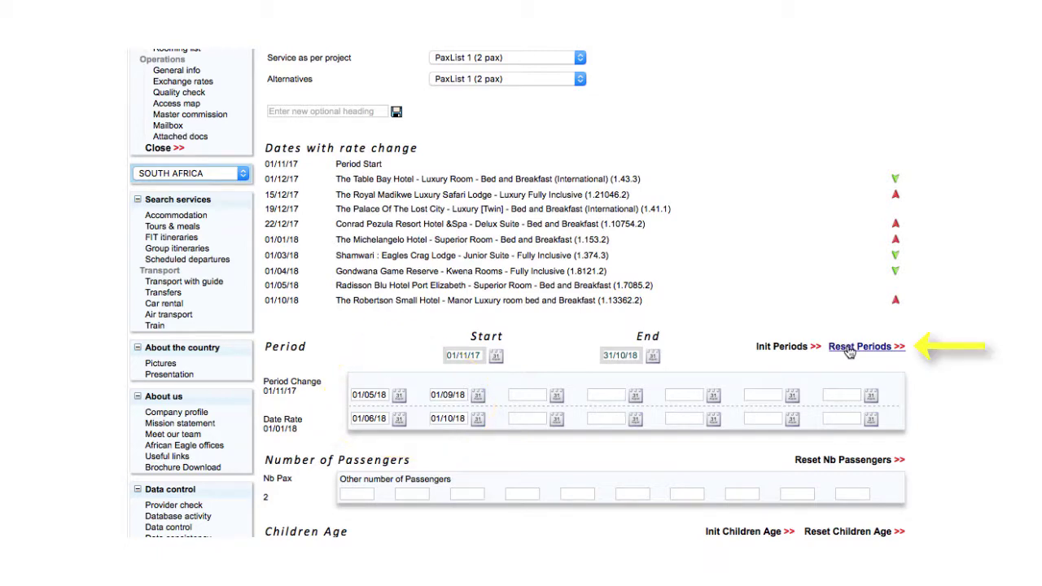
# Step: Reset the periods in the rate setup and set the period start date to 01/04/18
pyautogui.click(849, 349)
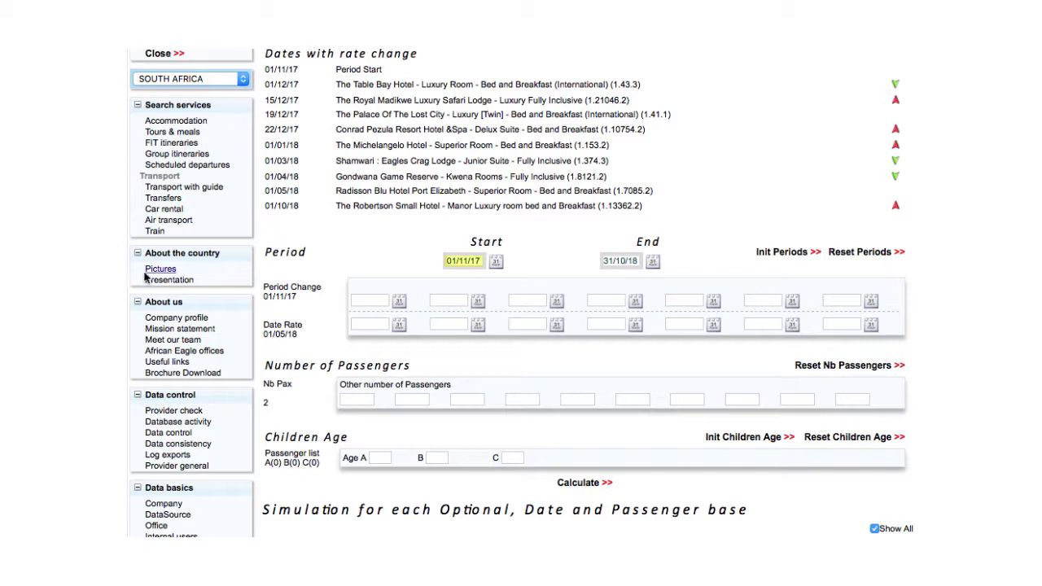
pyautogui.click(468, 259)
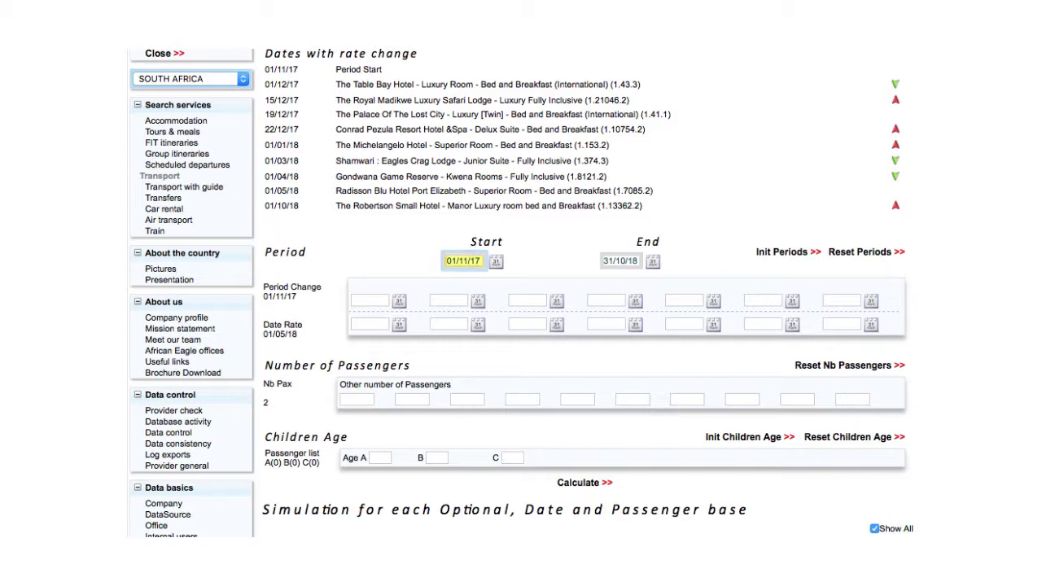
pyautogui.press('BackSpace')
pyautogui.press('BackSpace')
pyautogui.write('04')
pyautogui.press('End')
pyautogui.press('BackSpace')
pyautogui.write('8')
pyautogui.press('Tab')
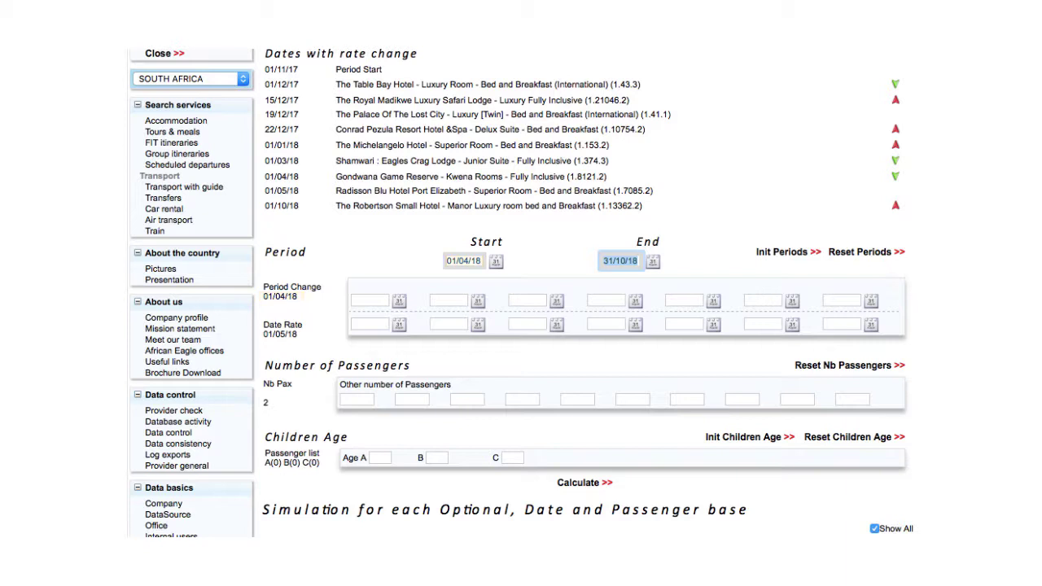
# Step: Calculate the rates and examine the package rates and optional flights listed per period
pyautogui.click(591, 483)
pyautogui.scroll(-10, 591, 484)
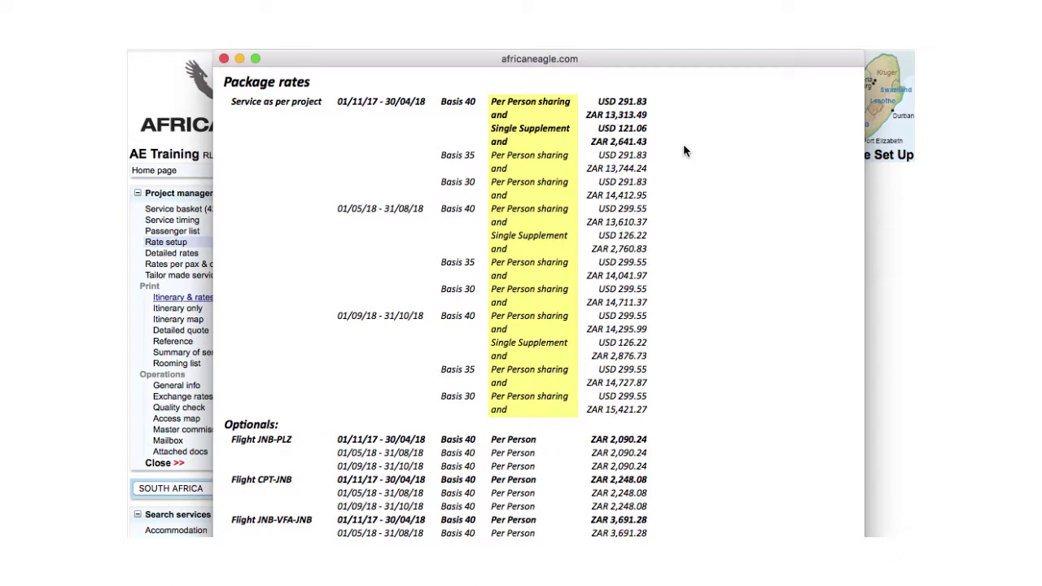
pyautogui.scroll(-2, 682, 143)
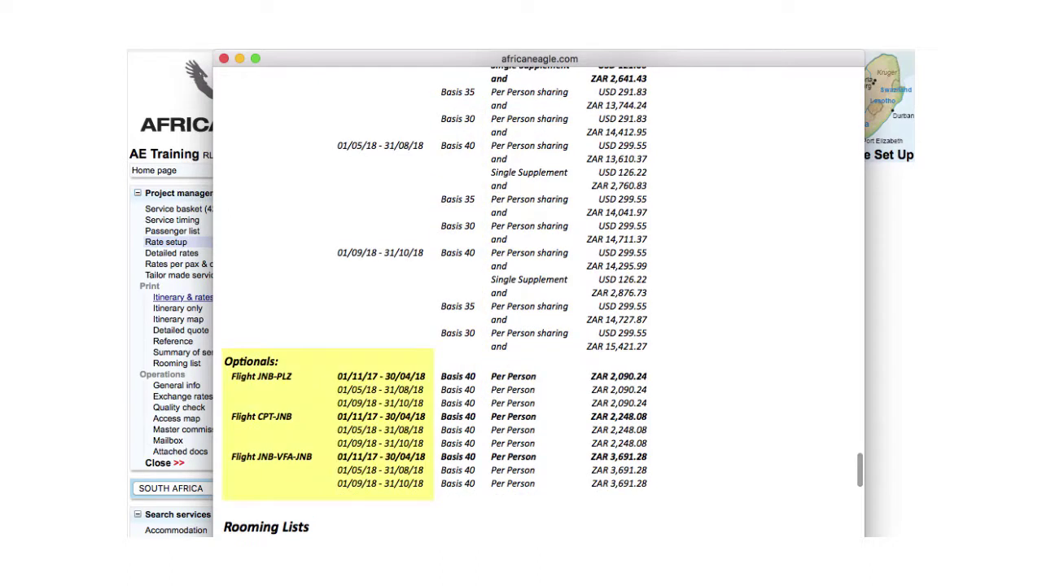